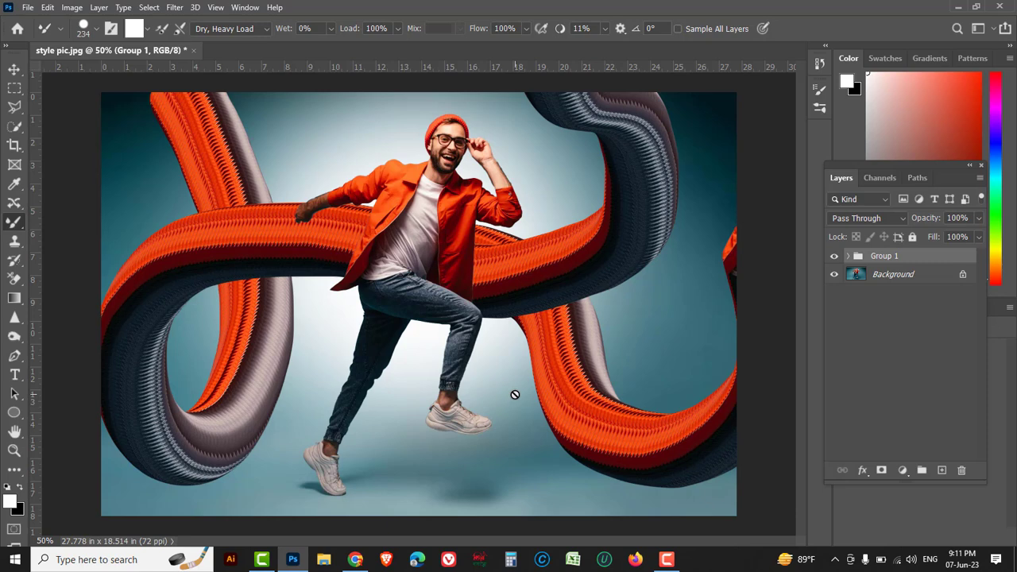
Step: Toggle Group 1's visibility to compare the finished ribbon effect with the original photo
click(834, 257)
click(833, 257)
click(834, 258)
click(834, 258)
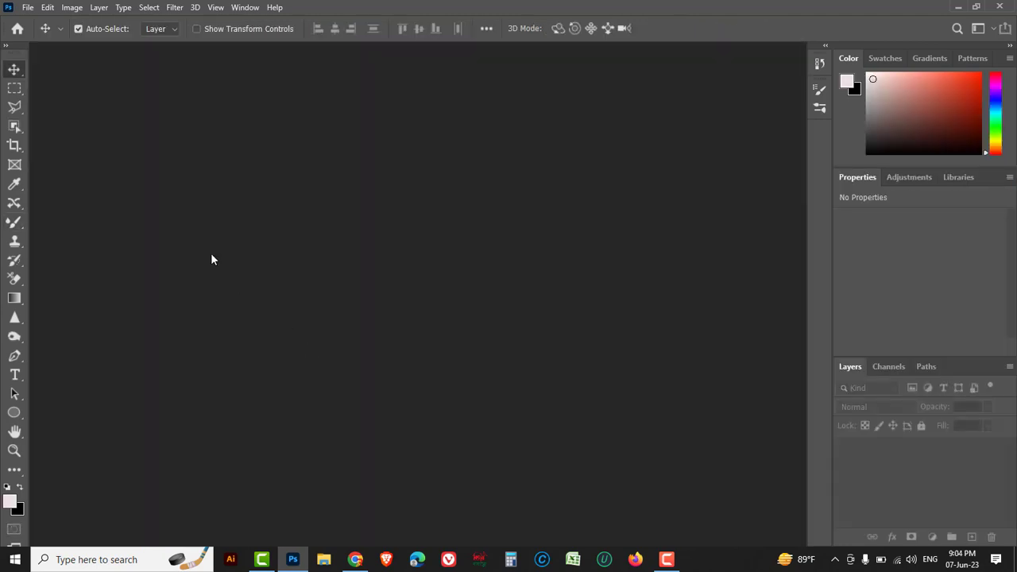
Step: Open the image "style pic" from the Mixer Brush Effect folder
click(27, 8)
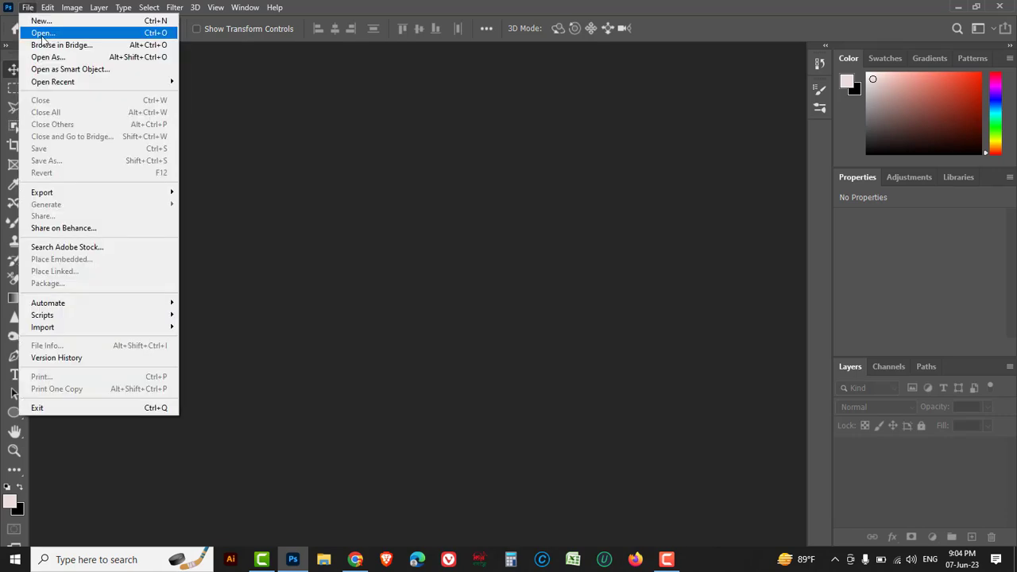
click(42, 37)
click(52, 110)
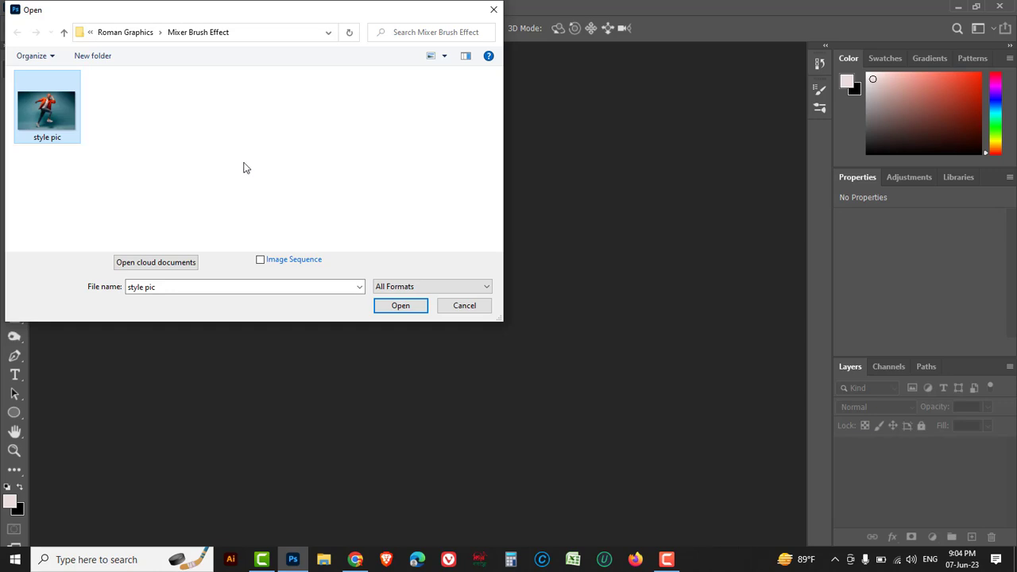
click(392, 309)
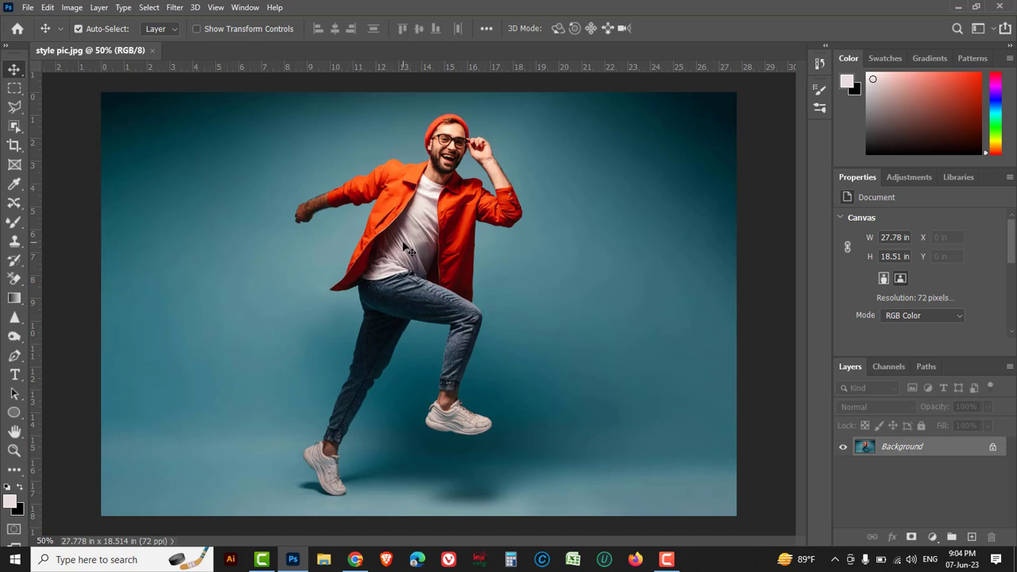
Step: Select the jumping man automatically with the Quick Selection Tool's Select Subject command
click(14, 127)
right_click(16, 129)
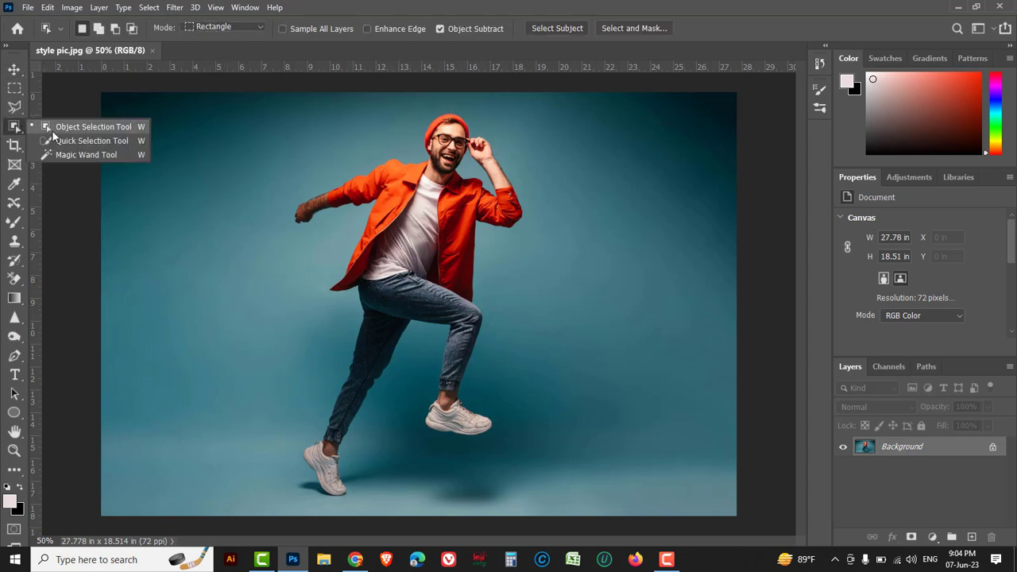
click(79, 143)
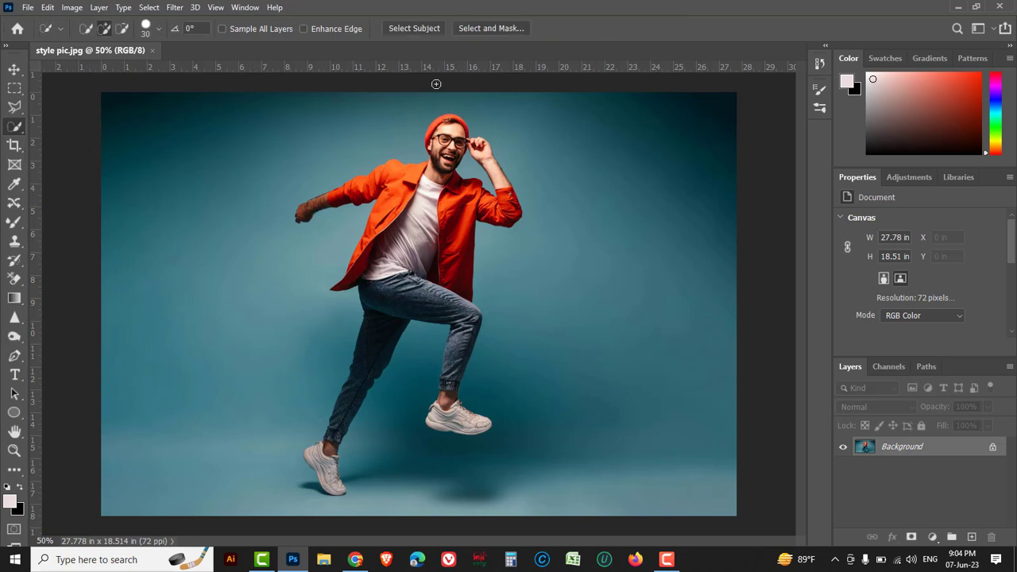
click(413, 32)
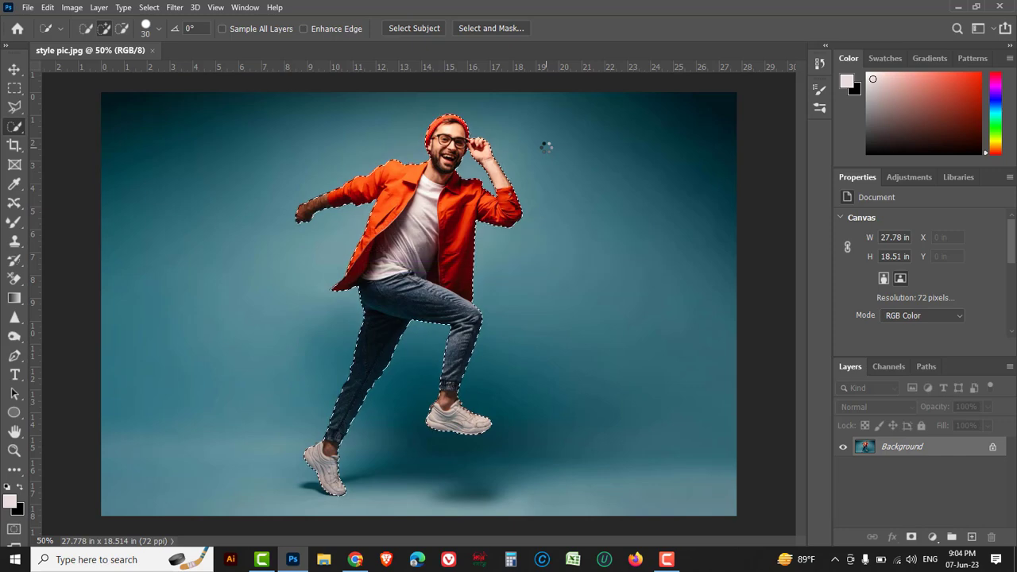
Step: Output the man's selection to a new layer through Select and Mask, and check the cut-out with the Background shown and hidden
click(490, 28)
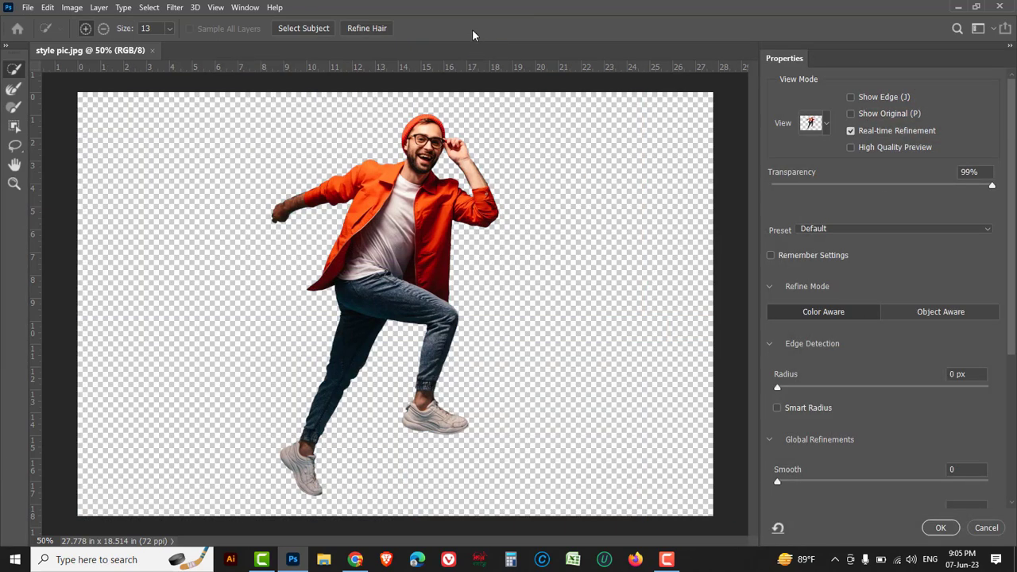
drag(1013, 121, 1013, 276)
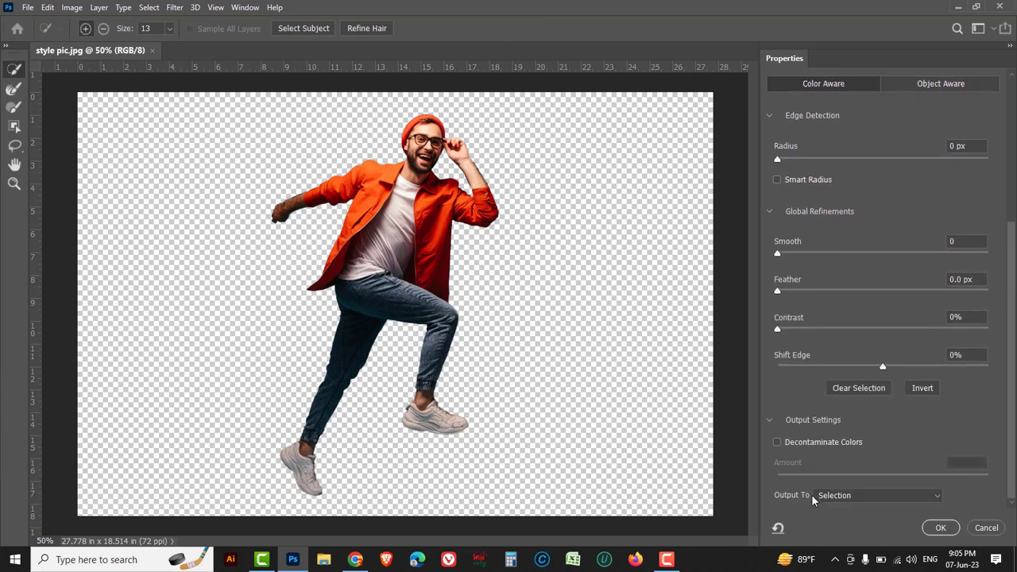
click(935, 498)
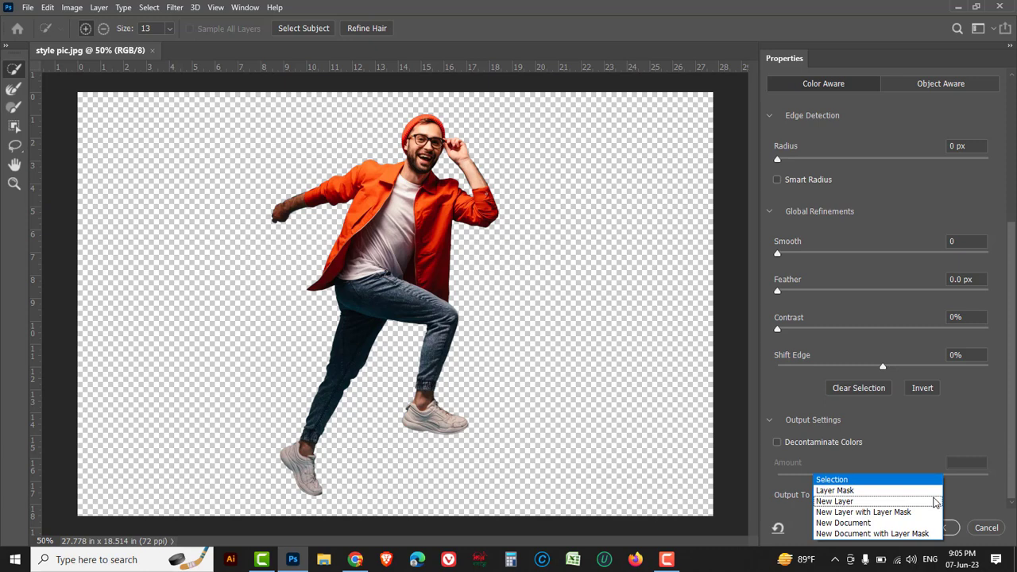
click(839, 501)
click(941, 529)
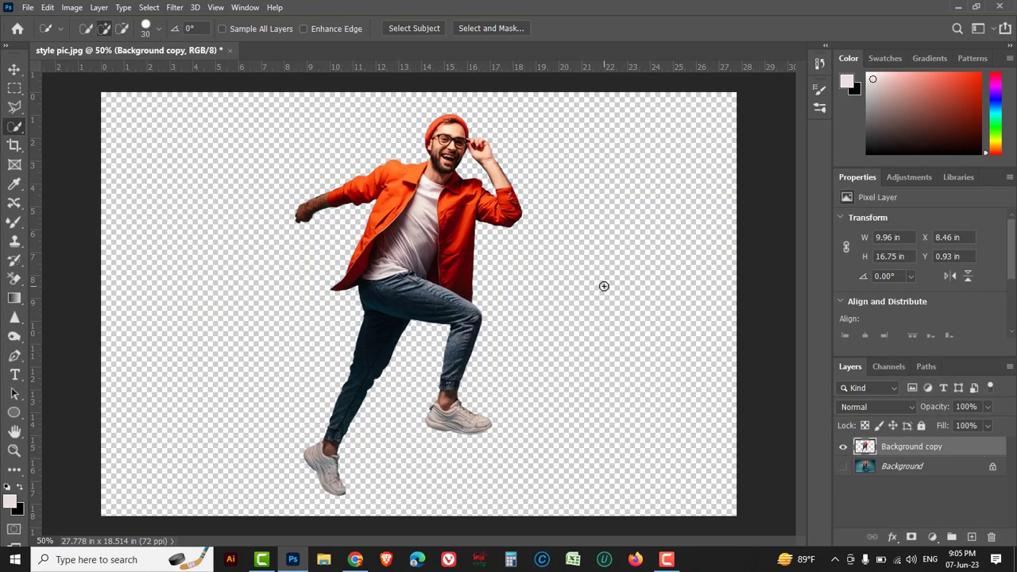
click(843, 468)
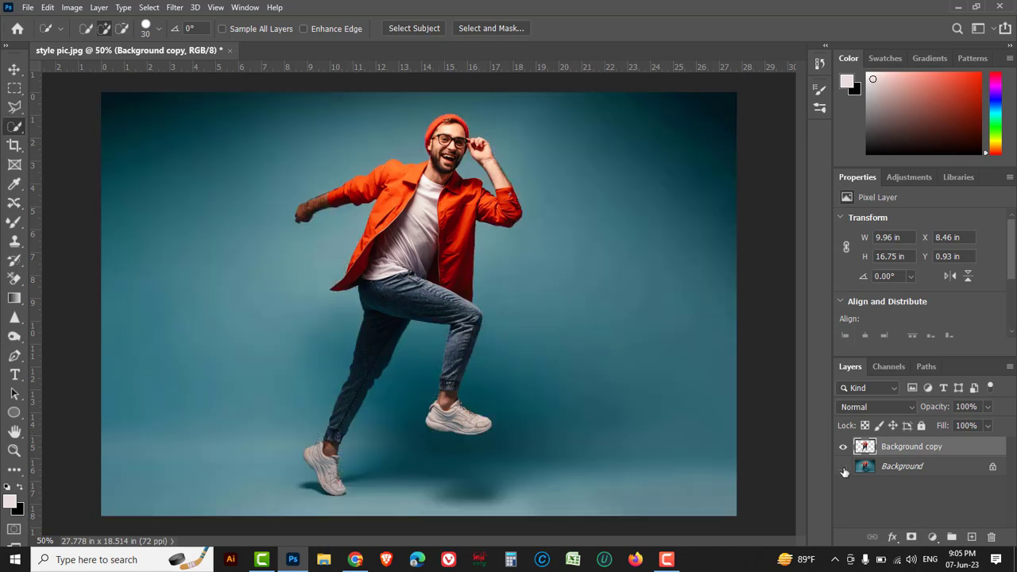
click(844, 469)
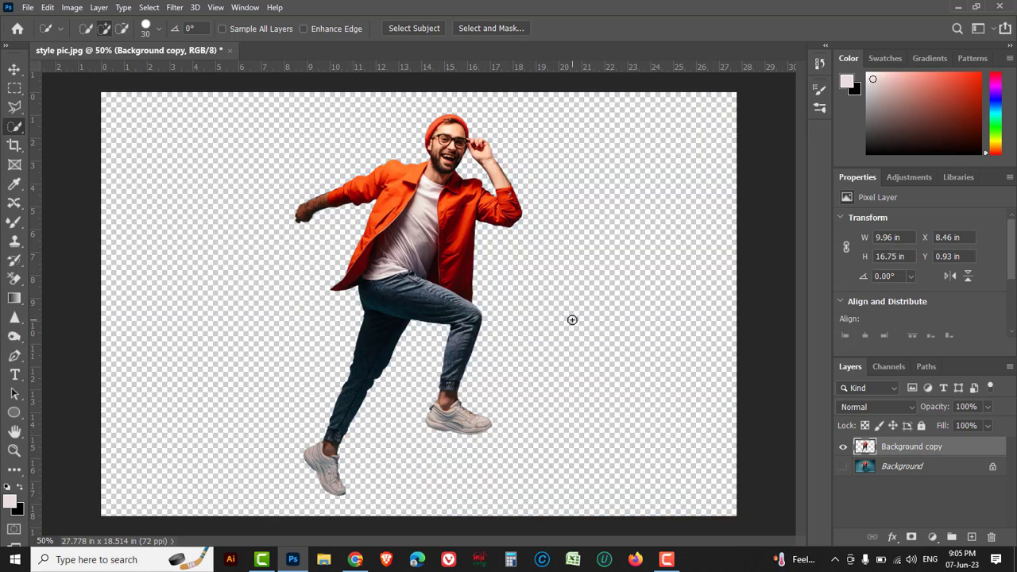
Step: Set up the Mixer Brush Tool with the Dry, Heavy Load blending preset
click(14, 222)
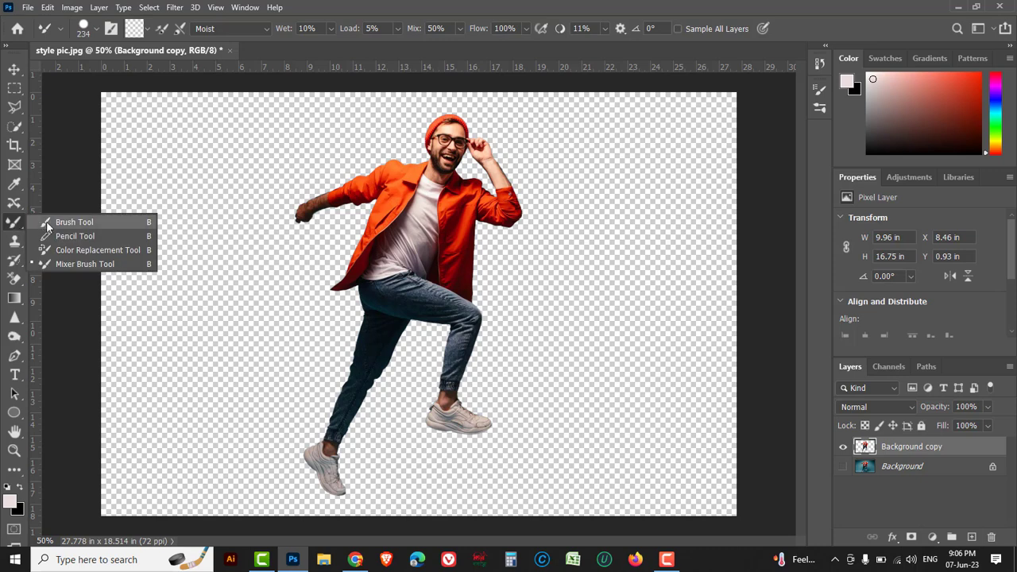
click(89, 265)
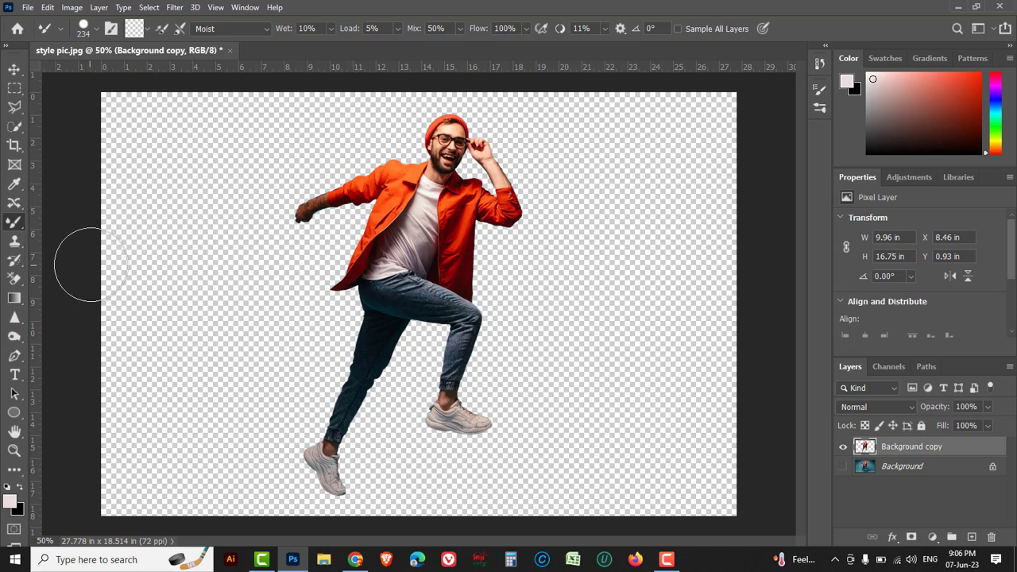
click(267, 32)
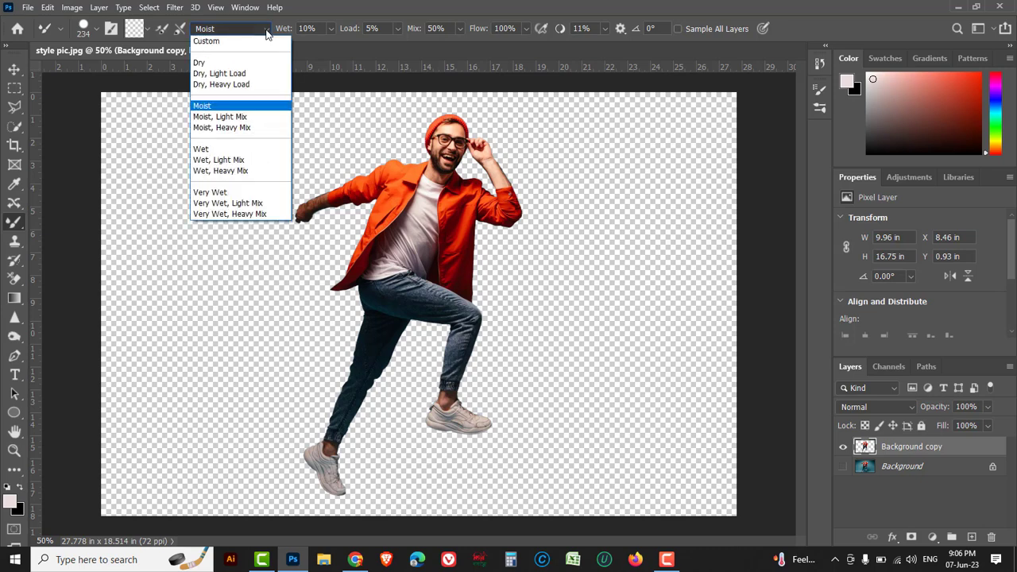
click(229, 84)
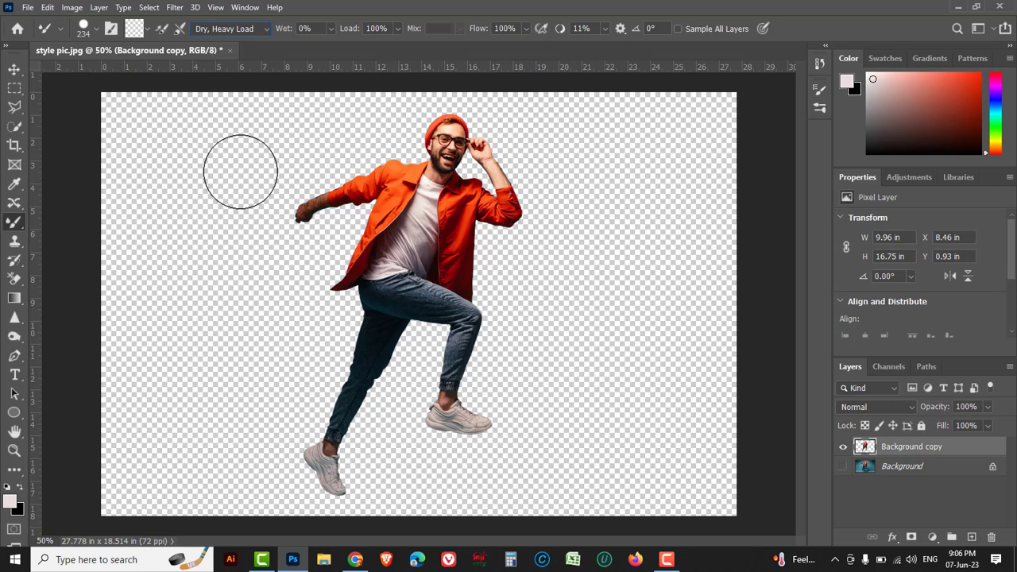
Step: Load the mixer brush with colors sampled from the man's waist area and add an empty layer above the cut-out
alt+click(390, 258)
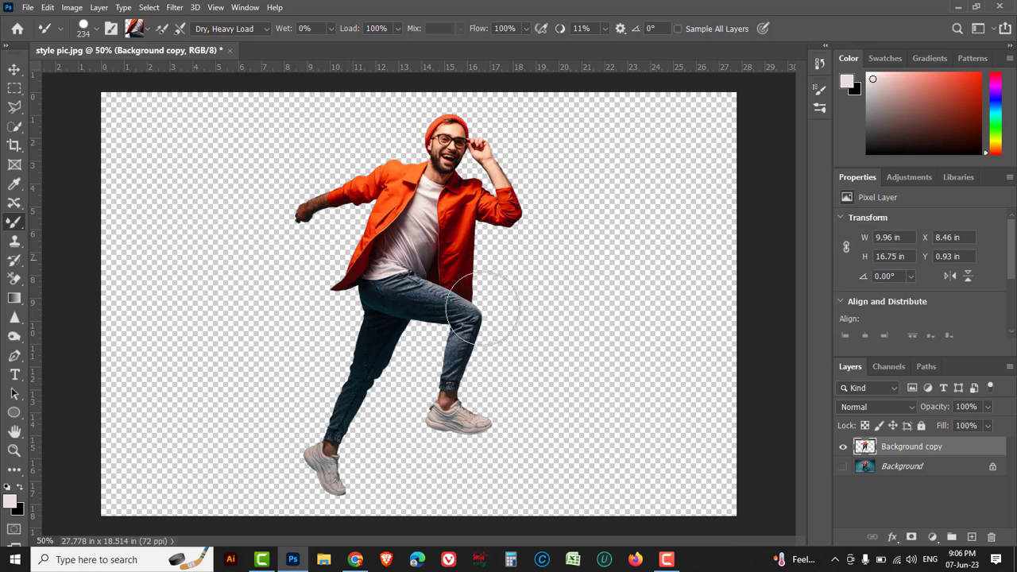
click(972, 537)
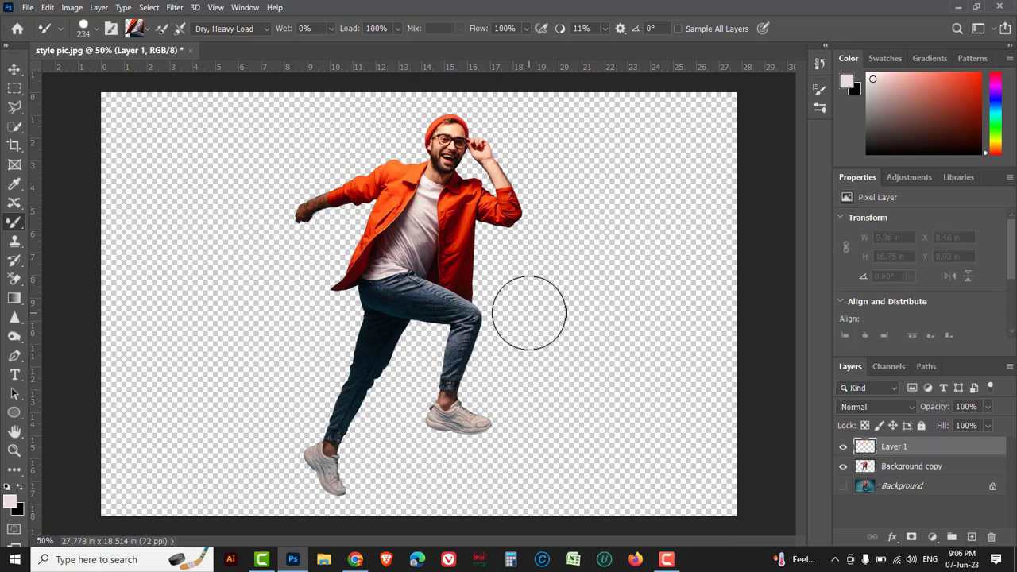
mouse_move(434, 250)
mouse_down()
mouse_move(526, 273)
mouse_move(582, 330)
mouse_move(627, 409)
mouse_move(708, 322)
mouse_up()
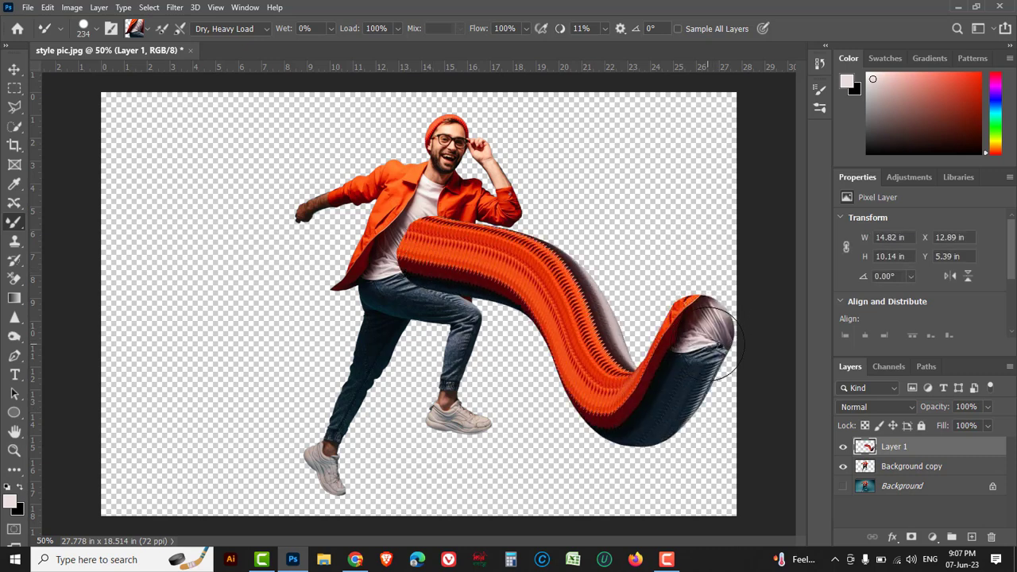
key(ctrl+z)
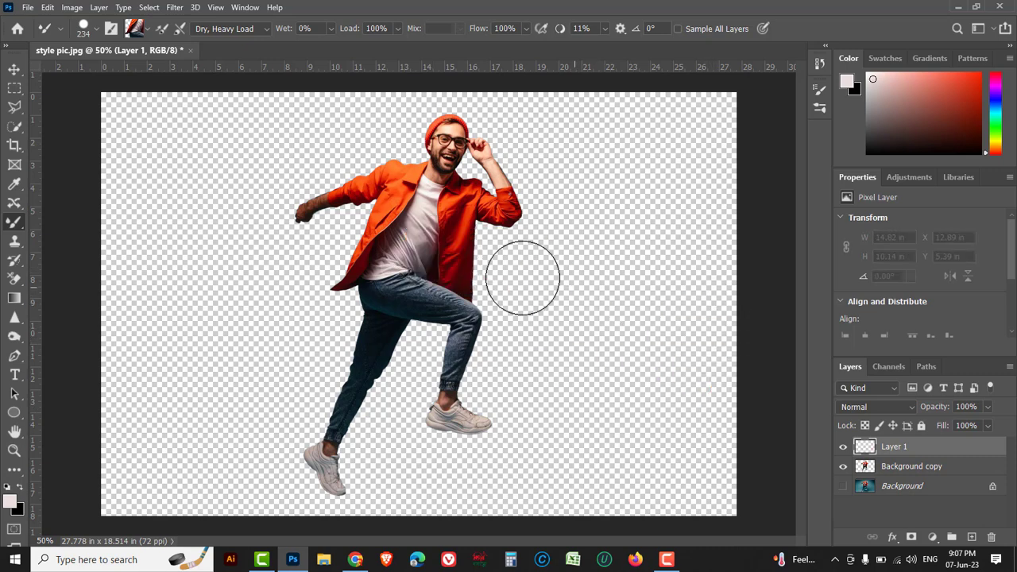
click(95, 30)
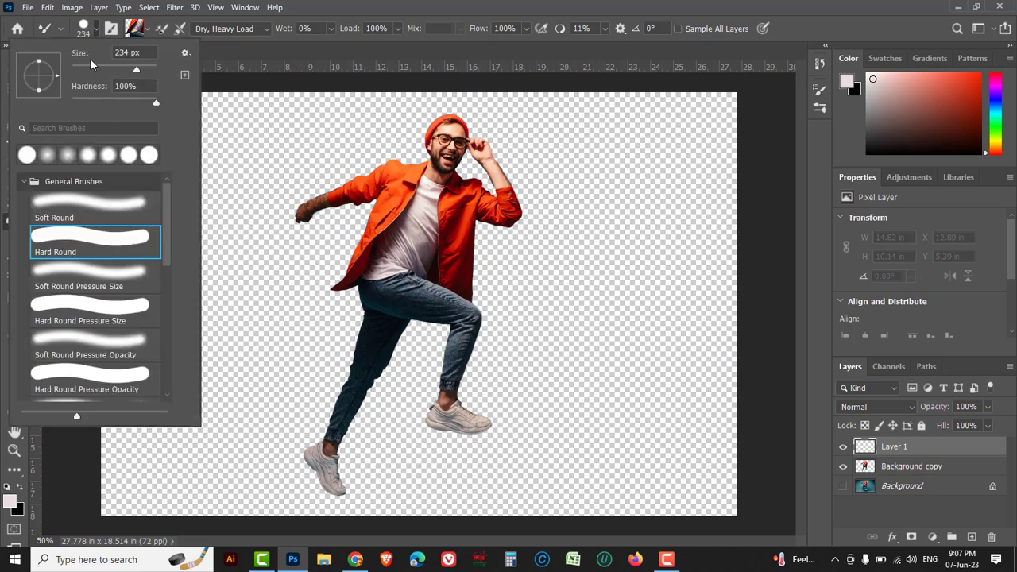
mouse_move(136, 71)
mouse_down()
mouse_move(128, 71)
mouse_move(138, 70)
mouse_up()
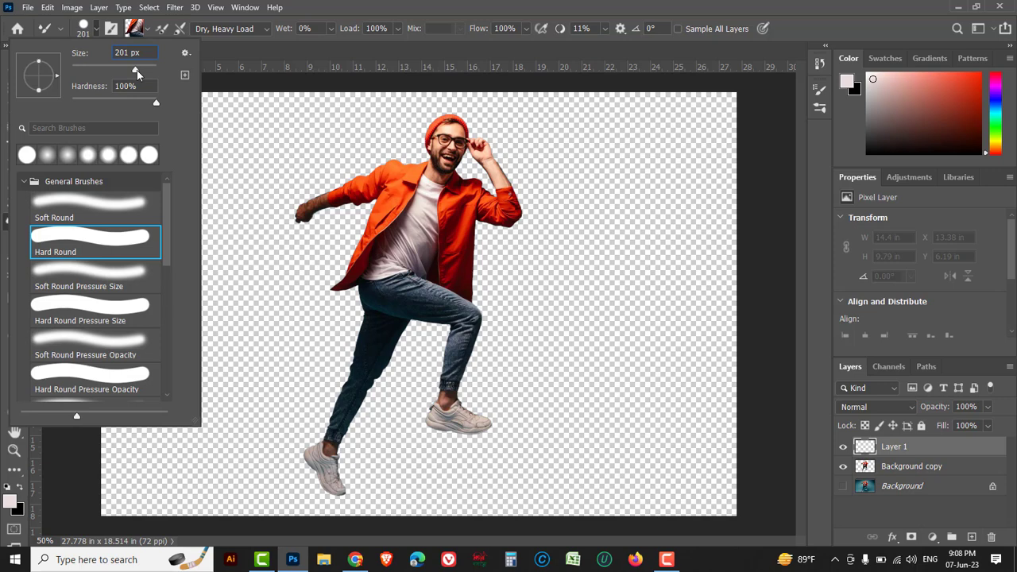
click(445, 10)
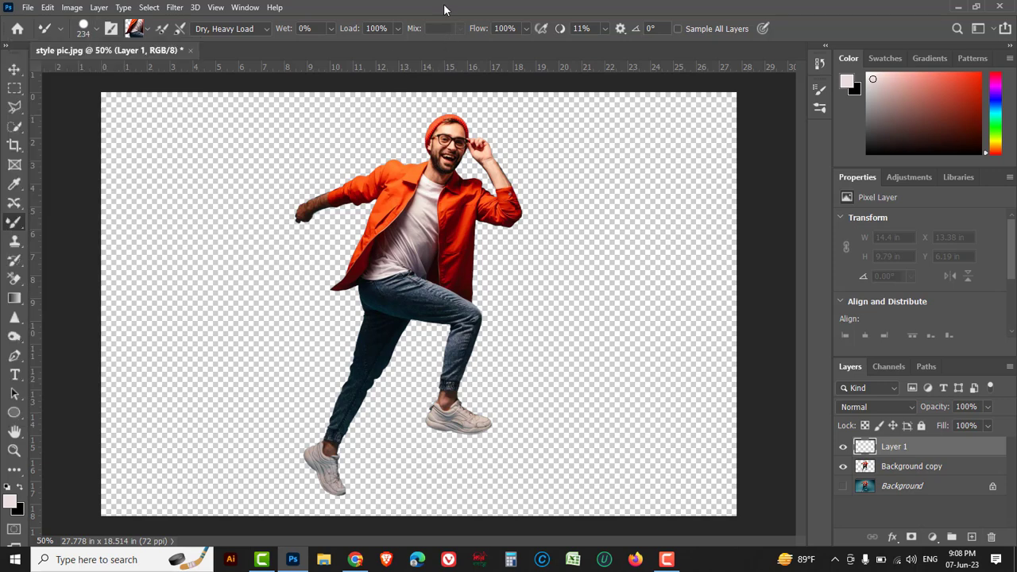
Step: Paint two winding ribbons: one from the man's torso down past the right canvas edge, one looping from the upper left across him
mouse_move(387, 262)
mouse_down()
mouse_move(425, 245)
mouse_move(528, 288)
mouse_move(572, 384)
mouse_move(756, 405)
mouse_move(763, 249)
mouse_up()
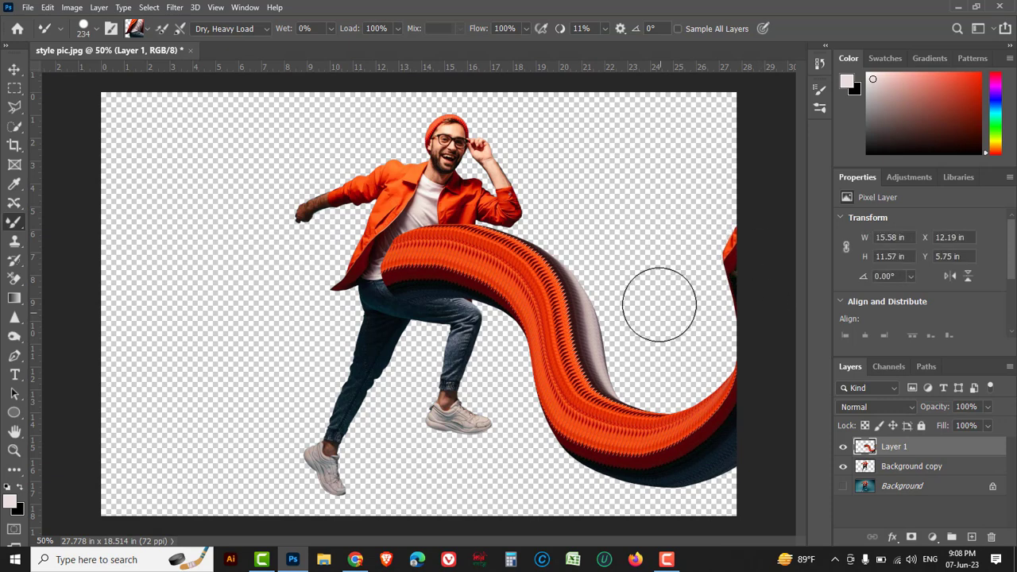
mouse_move(193, 103)
mouse_down()
mouse_move(249, 247)
mouse_move(254, 371)
mouse_move(163, 431)
mouse_move(141, 302)
mouse_move(265, 236)
mouse_move(402, 242)
mouse_move(481, 270)
mouse_move(618, 227)
mouse_move(620, 112)
mouse_move(547, 31)
mouse_up()
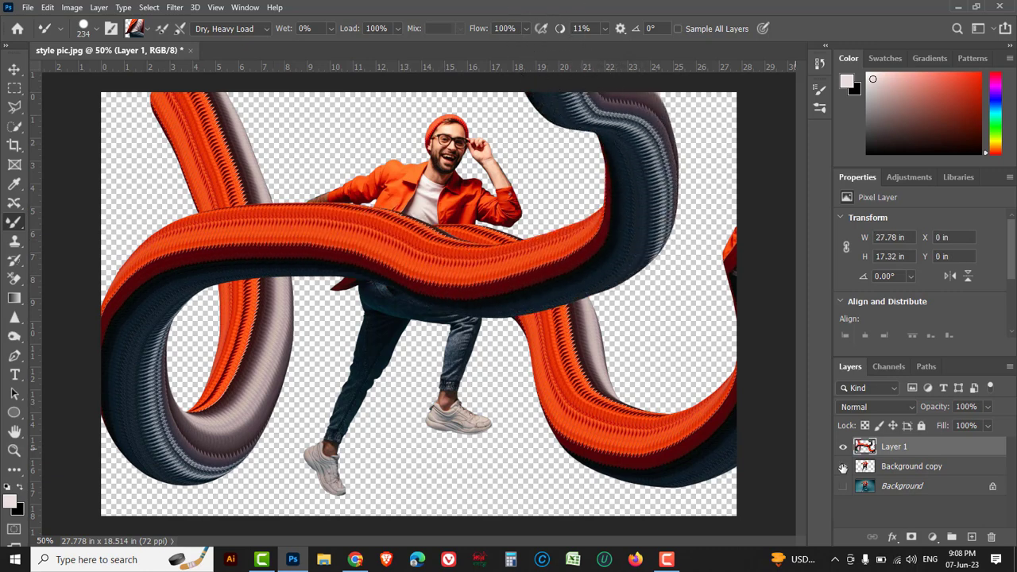
Step: Move the ribbon layer, Layer 1, beneath the Background copy cut-out and make the Background layer visible
click(843, 446)
click(844, 447)
drag(926, 450, 942, 474)
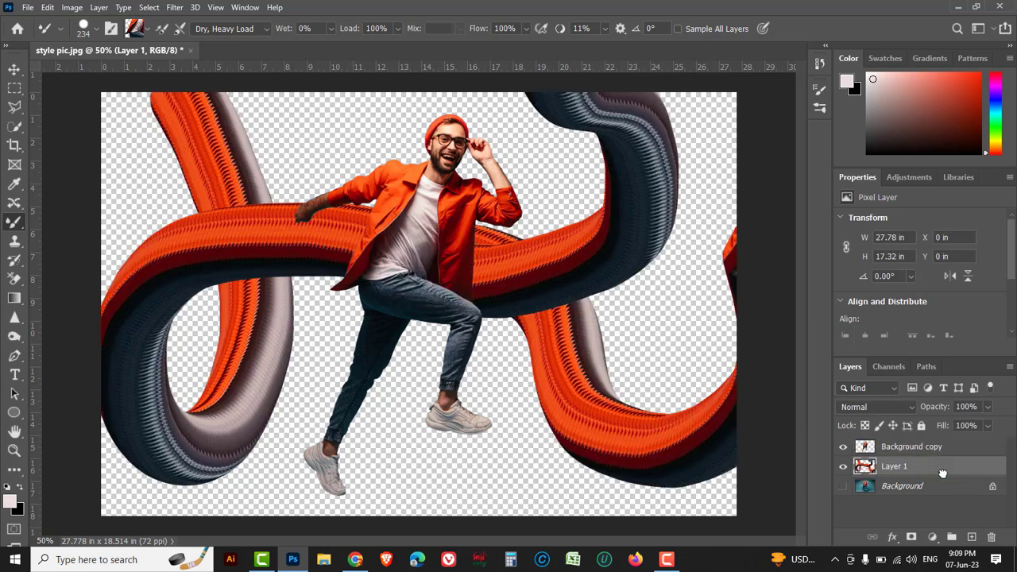
click(924, 489)
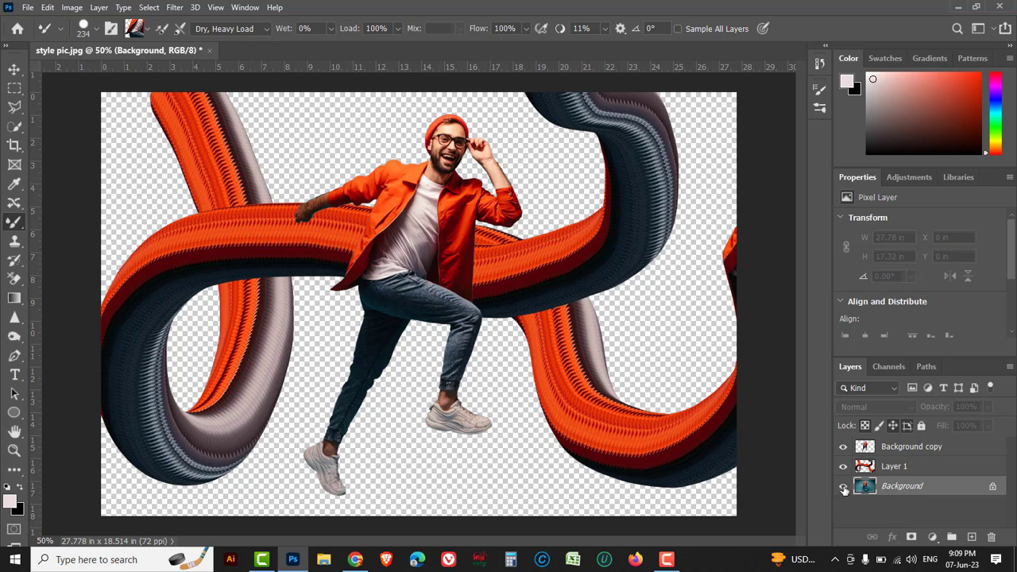
click(844, 487)
Step: Float and lengthen the Layers panel, and add an empty layer directly above the Background
drag(948, 361, 789, 178)
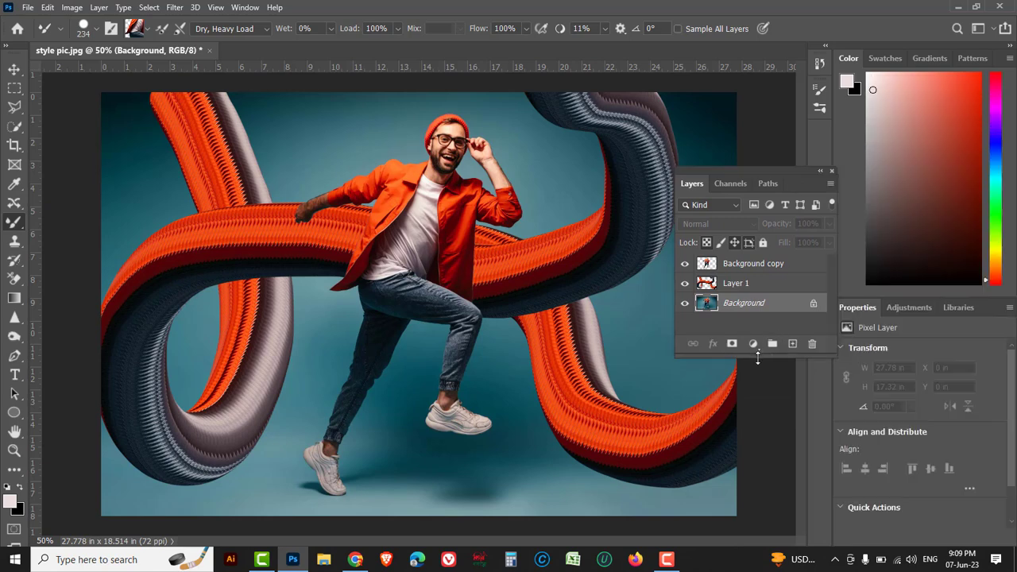
drag(757, 357, 766, 488)
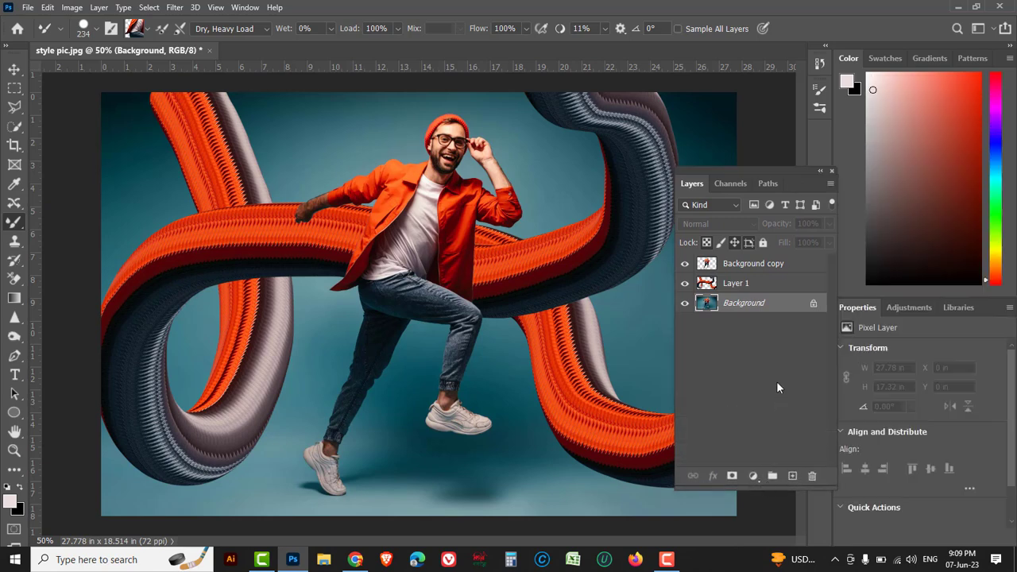
click(792, 476)
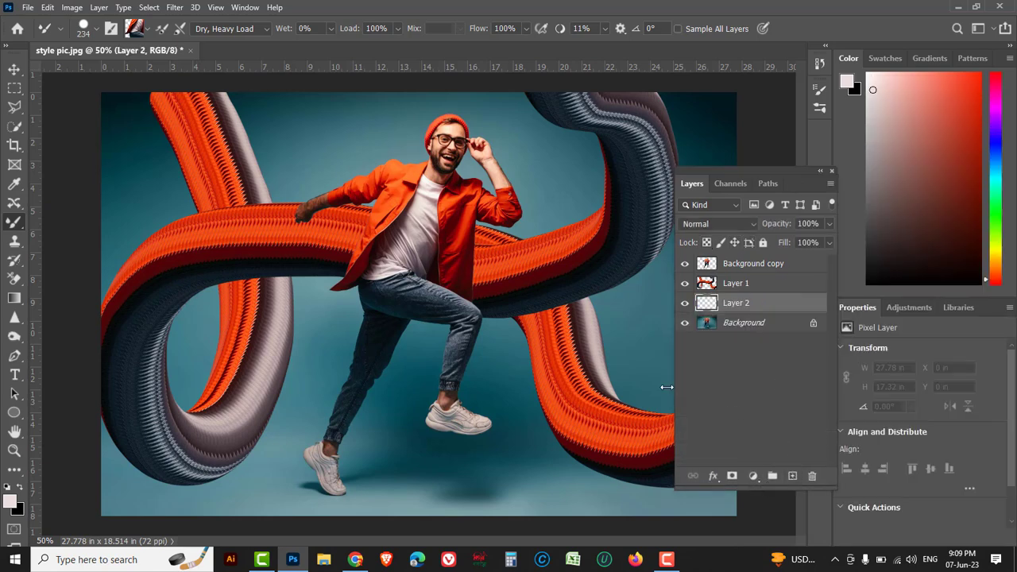
Step: Set the foreground color to white and paint a large soft glow behind the man with the Brush Tool
click(14, 223)
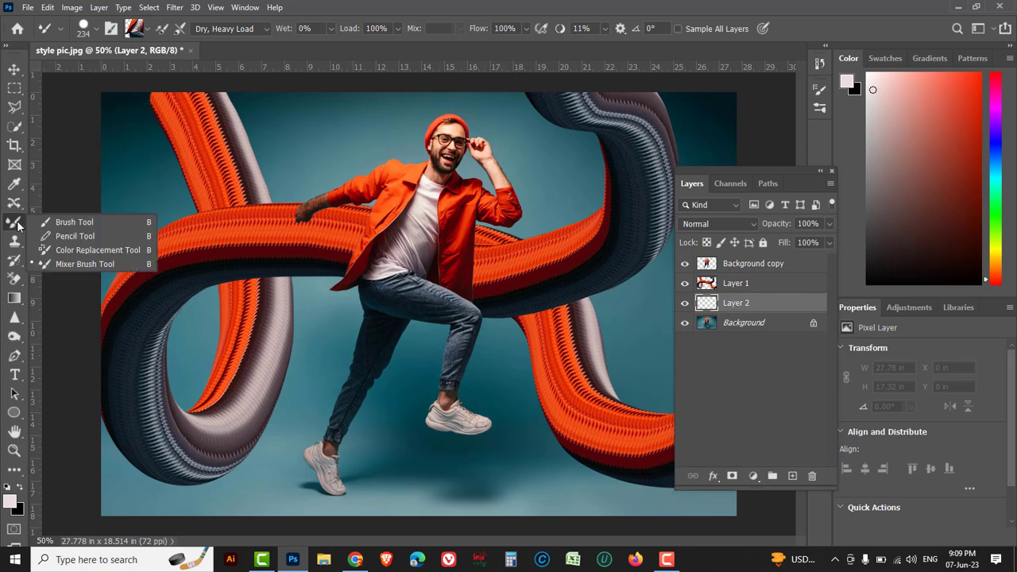
click(78, 223)
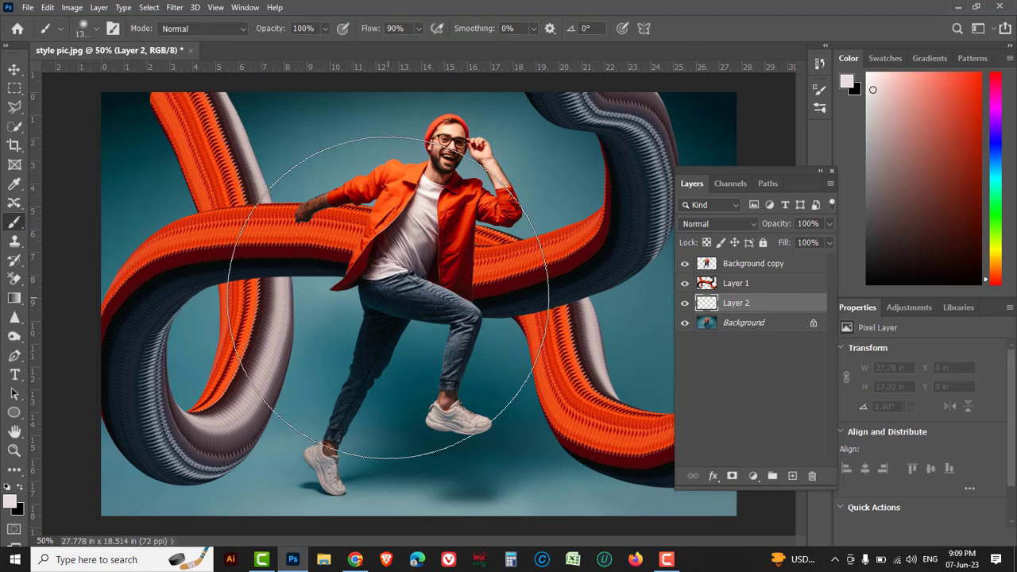
click(10, 504)
drag(659, 129, 651, 120)
click(922, 117)
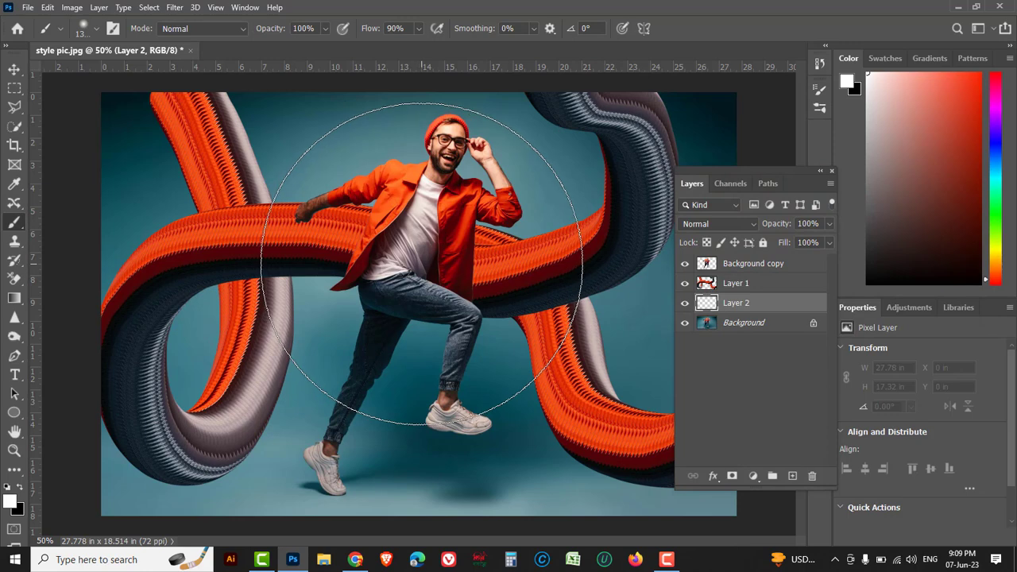
click(422, 264)
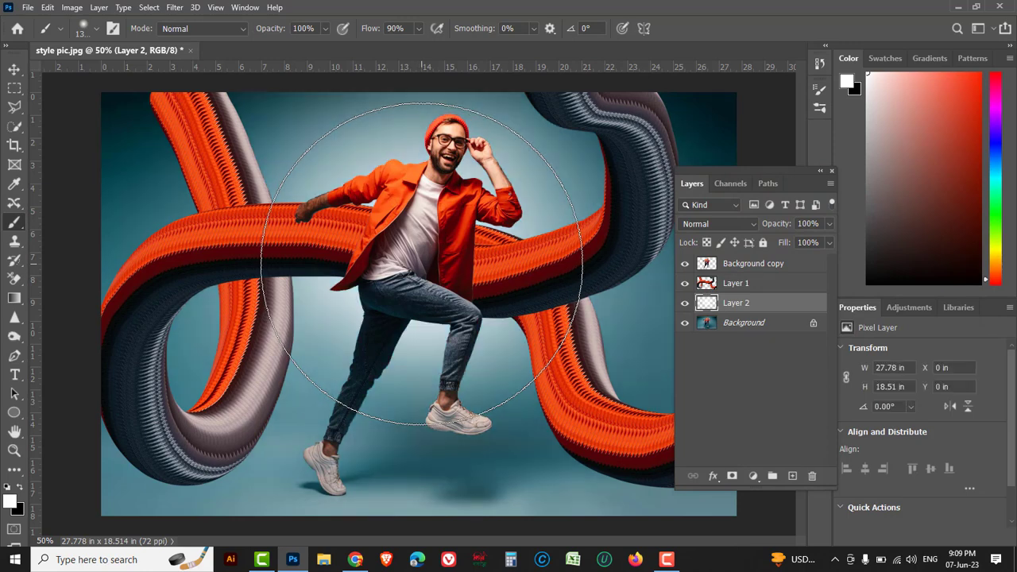
Step: Undo the last white glow and rebuild it on Layer 2 with three large soft dabs centered behind the man's torso
key(ctrl+z)
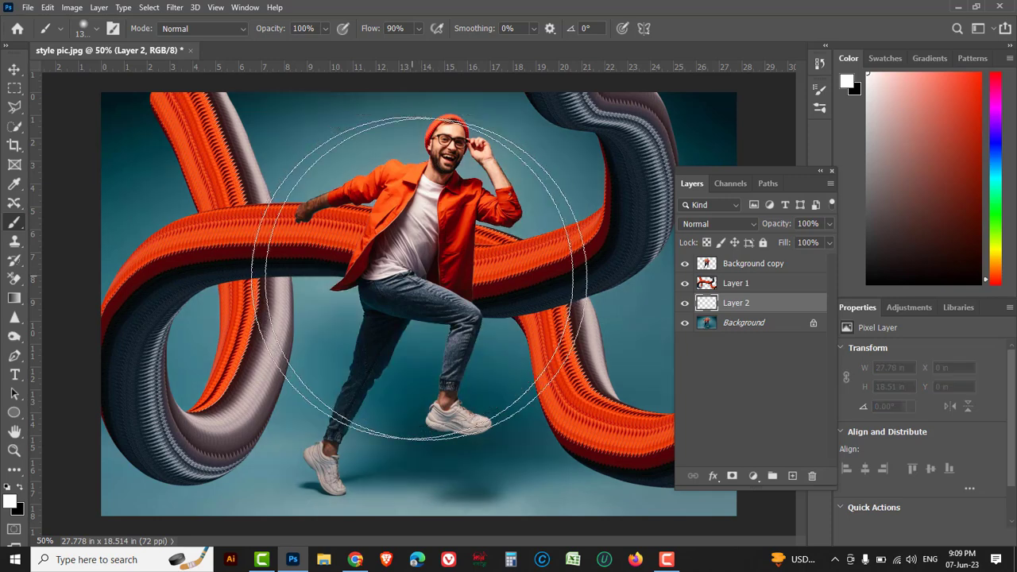
click(413, 263)
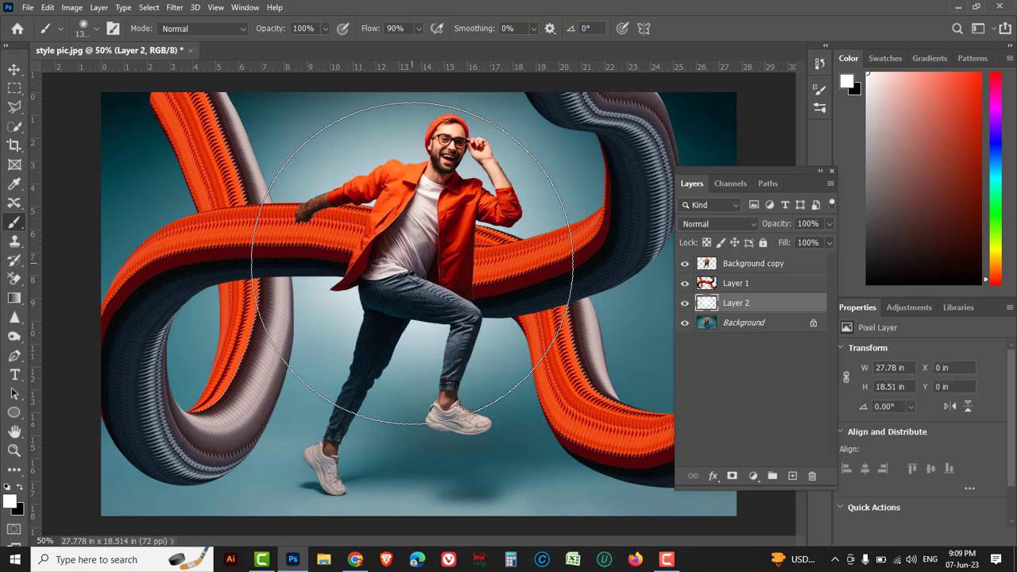
click(413, 263)
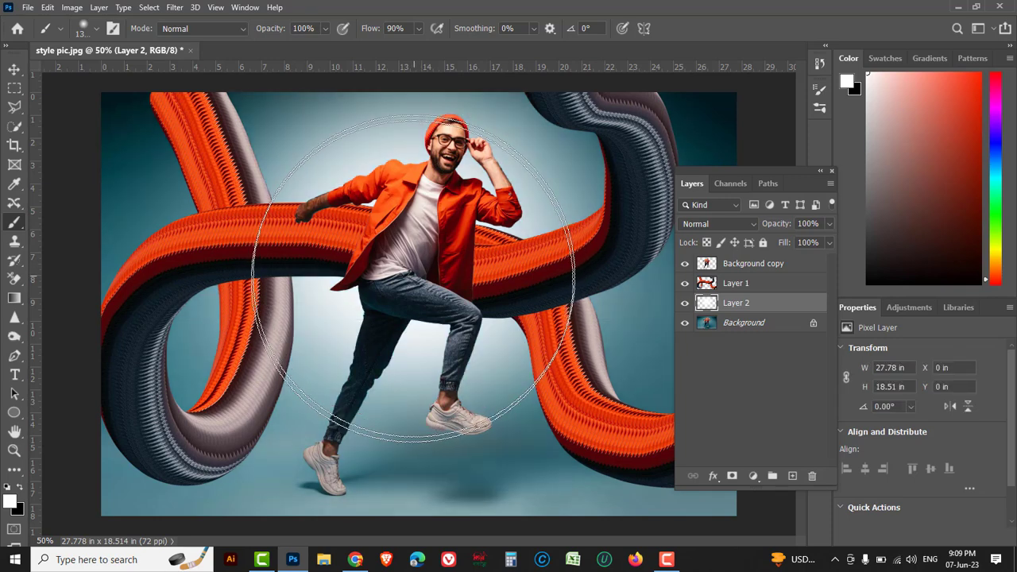
click(410, 287)
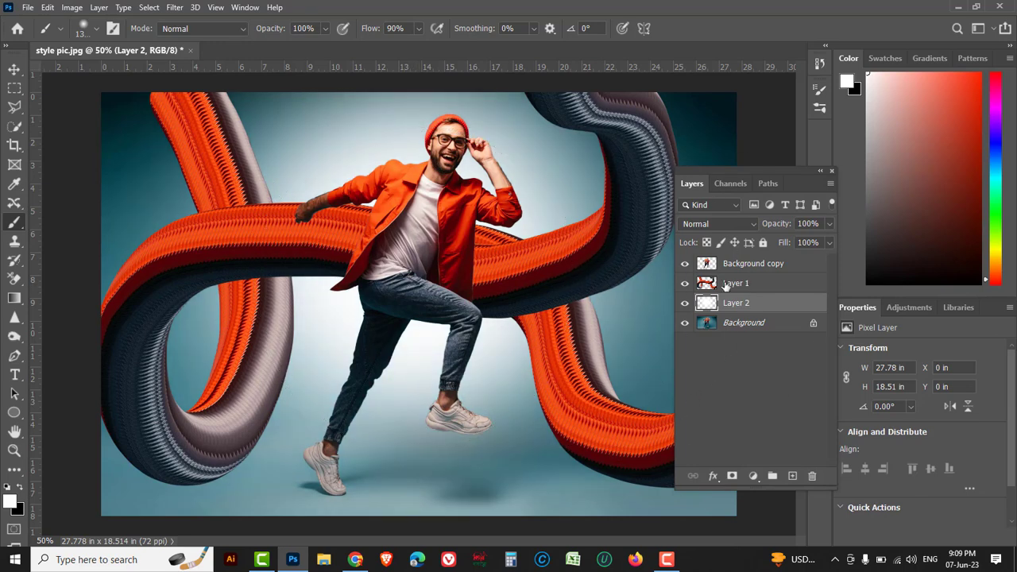
Step: Group the Background copy, Layer 1 and Layer 2 layers together above the Background
click(795, 265)
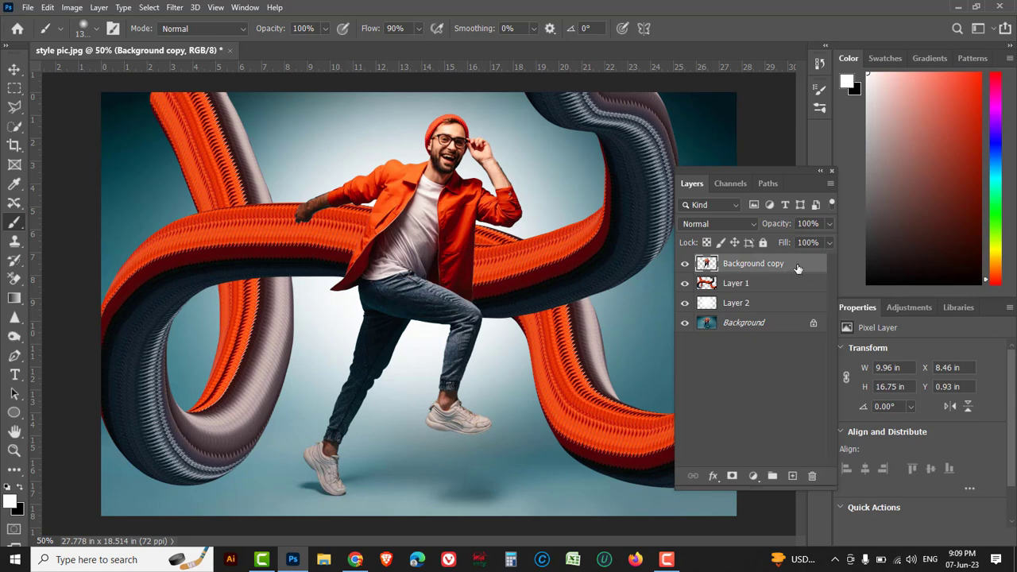
shift+click(765, 306)
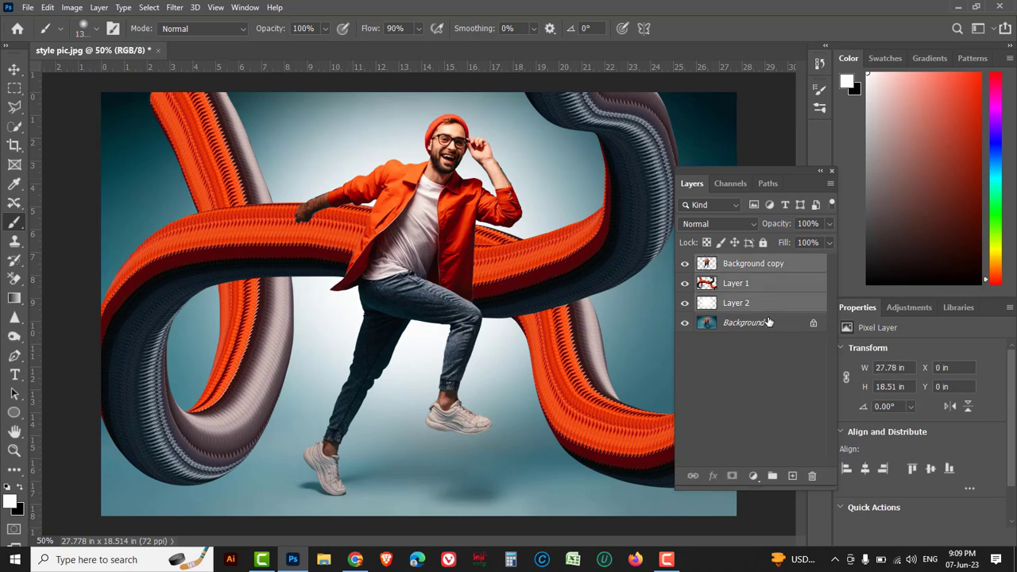
key(ctrl+g)
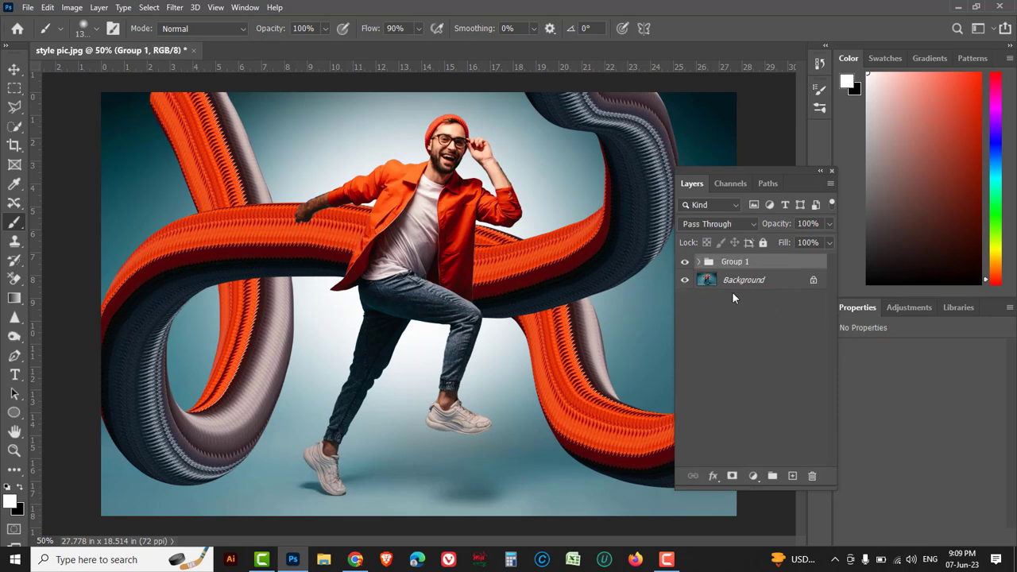
Step: Move the Layers panel clear of the canvas, and hide and reshow Group 1 to compare the image before and after
drag(694, 179, 930, 165)
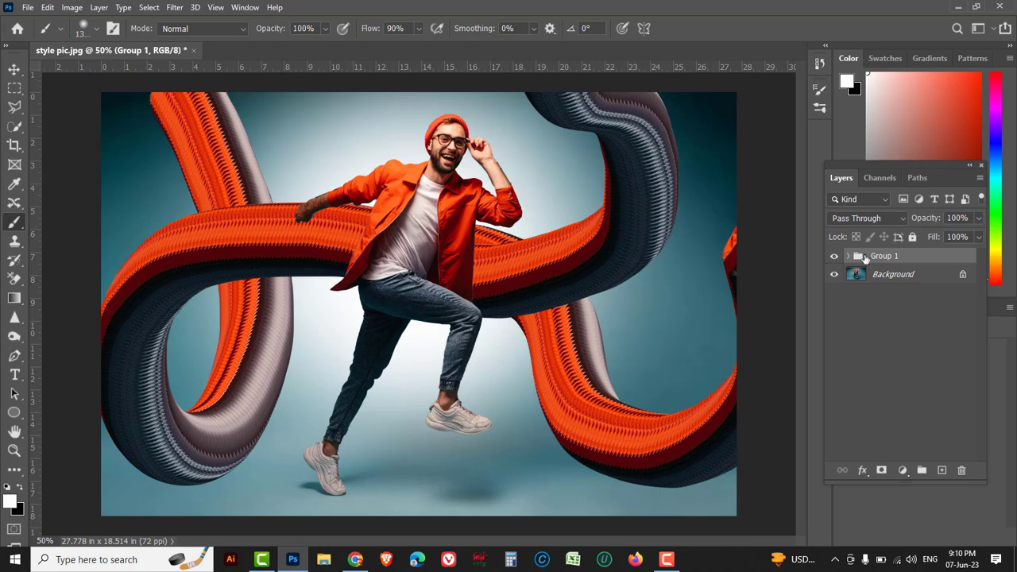
click(835, 258)
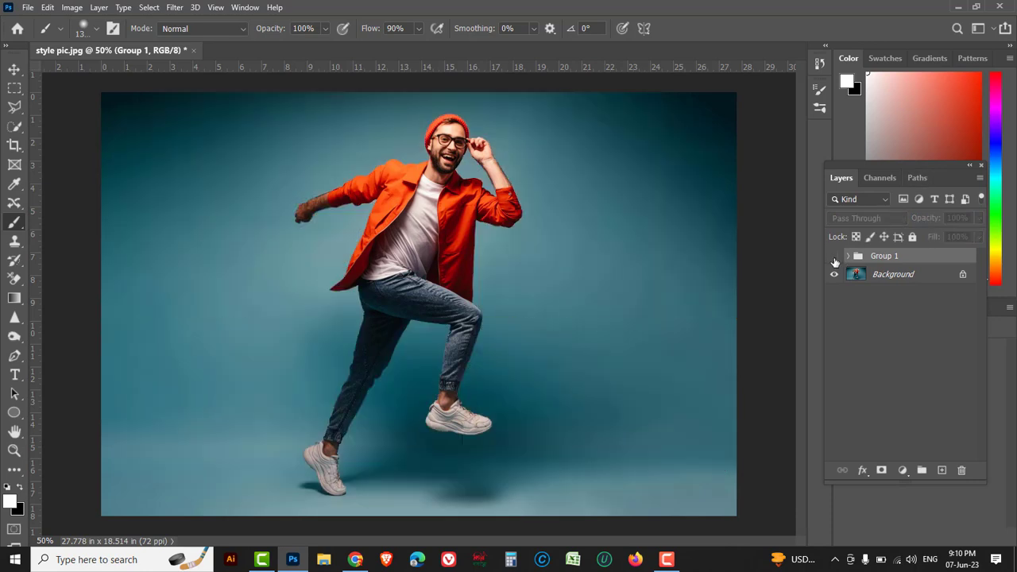
click(835, 259)
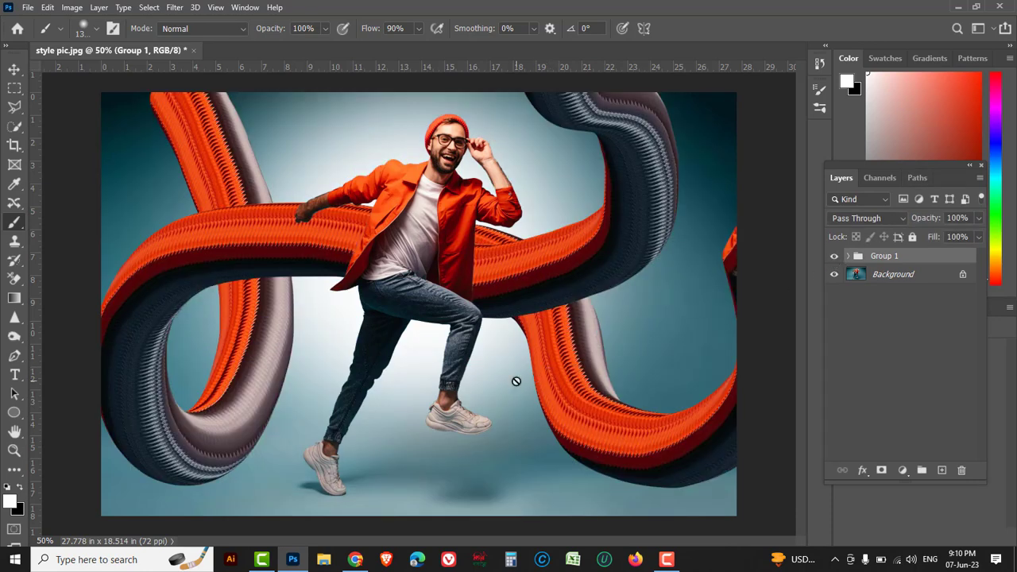
Step: Select Layer 1 inside Group 1, switch to the Mixer Brush Tool and examine its brush size, hardness and preset settings
click(846, 256)
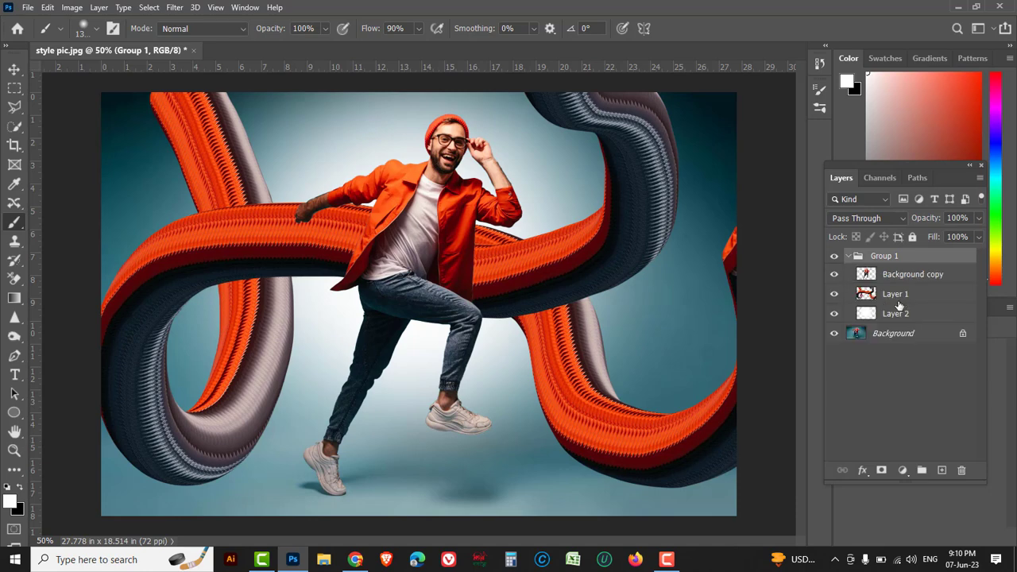
click(896, 296)
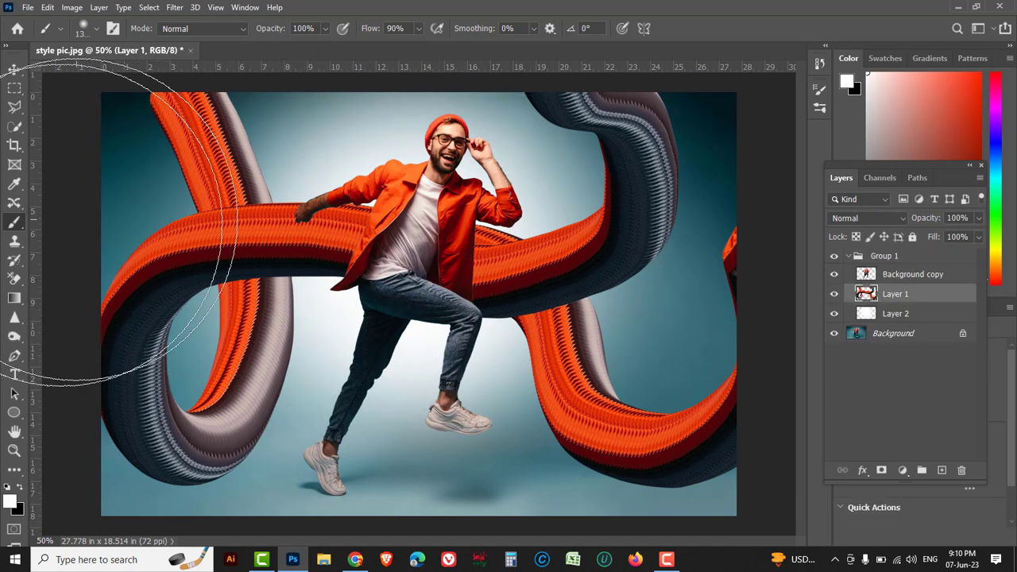
right_click(15, 224)
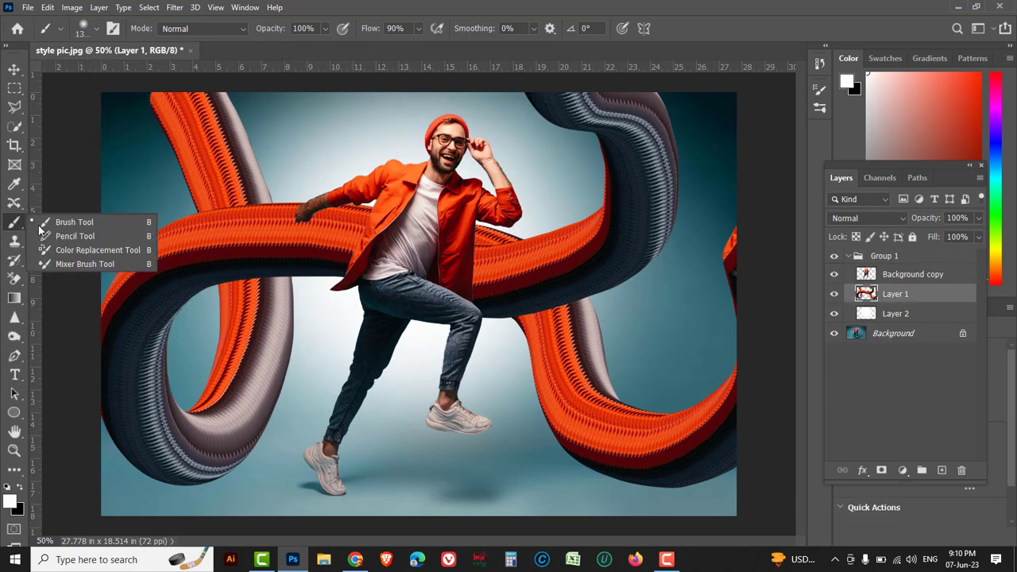
click(83, 265)
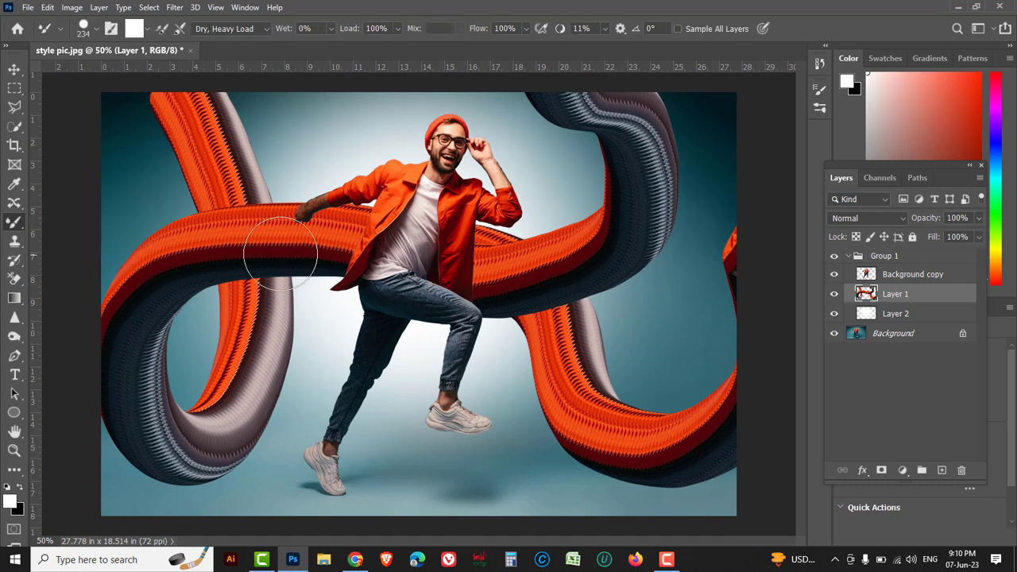
click(95, 30)
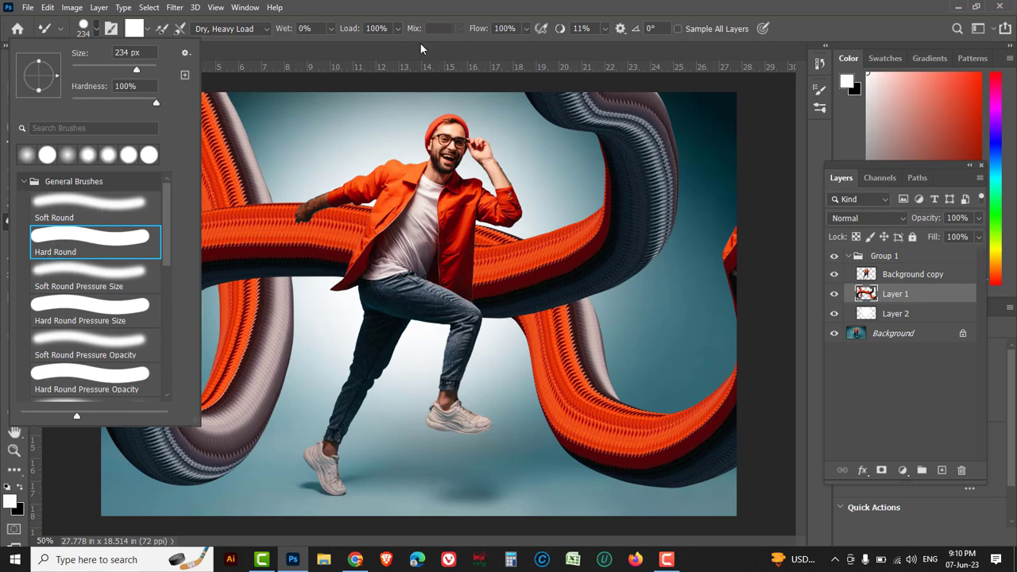
click(428, 7)
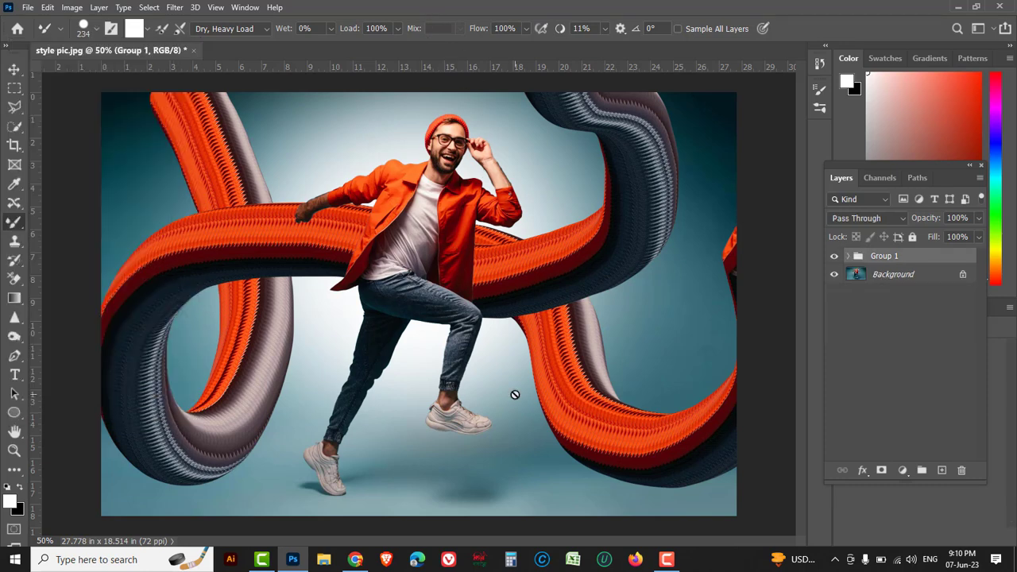